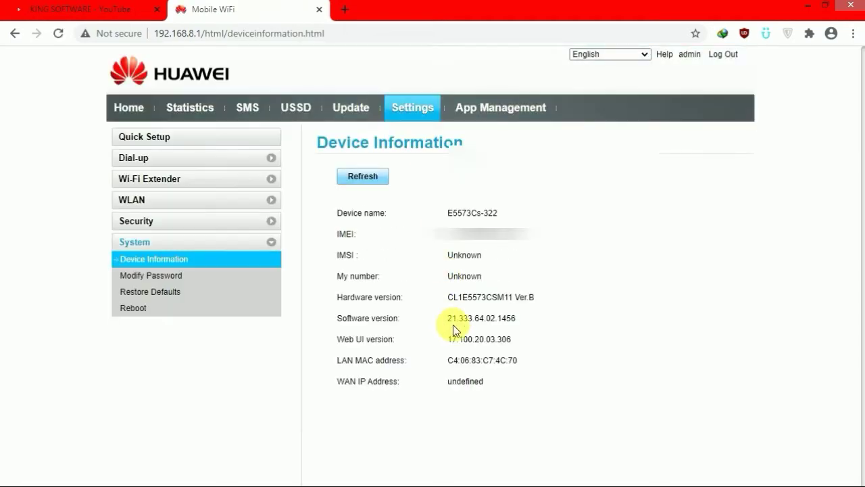
# Highlight device name E5573Cs-322 and software version 21.333.64.02.1456 on the router page, then minimize the browser.
pyautogui.moveTo(449, 318); pyautogui.dragTo(539, 340)
pyautogui.click(539, 340)
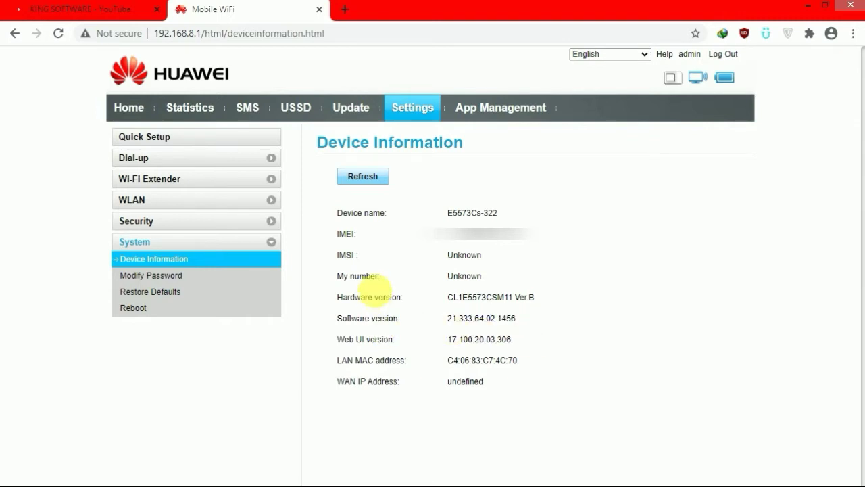
pyautogui.moveTo(450, 211); pyautogui.dragTo(504, 215)
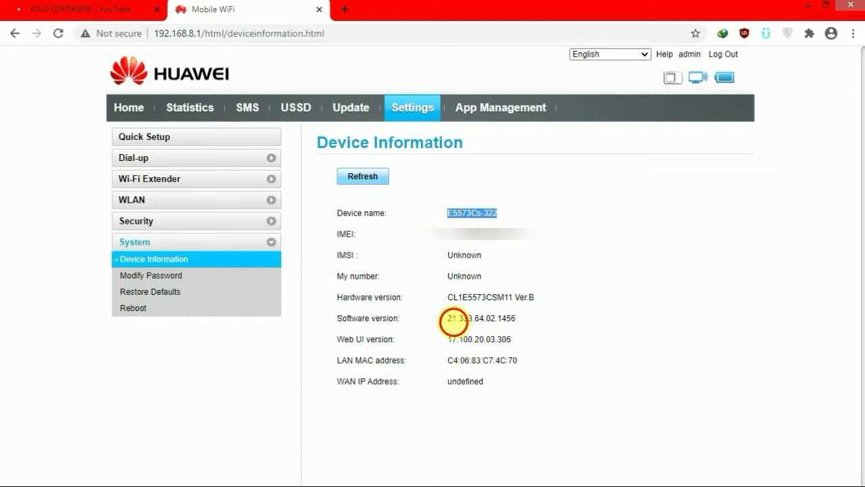
pyautogui.moveTo(448, 317); pyautogui.dragTo(525, 315)
pyautogui.click(450, 325)
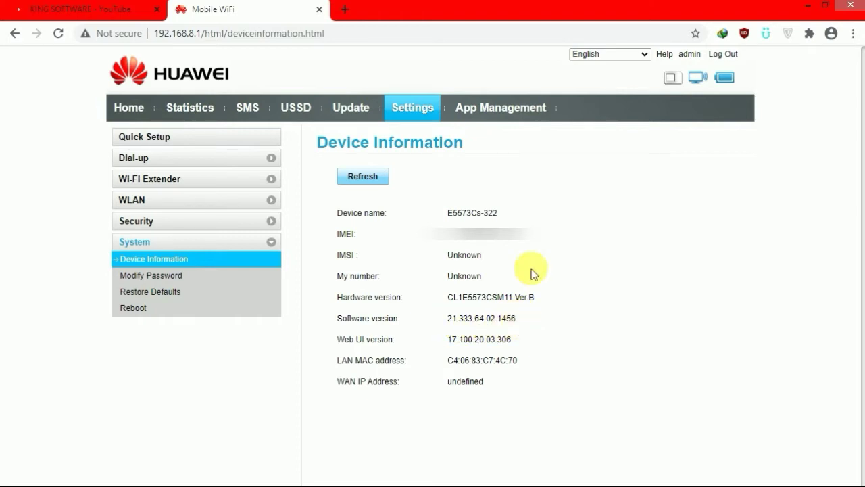
pyautogui.click(131, 108)
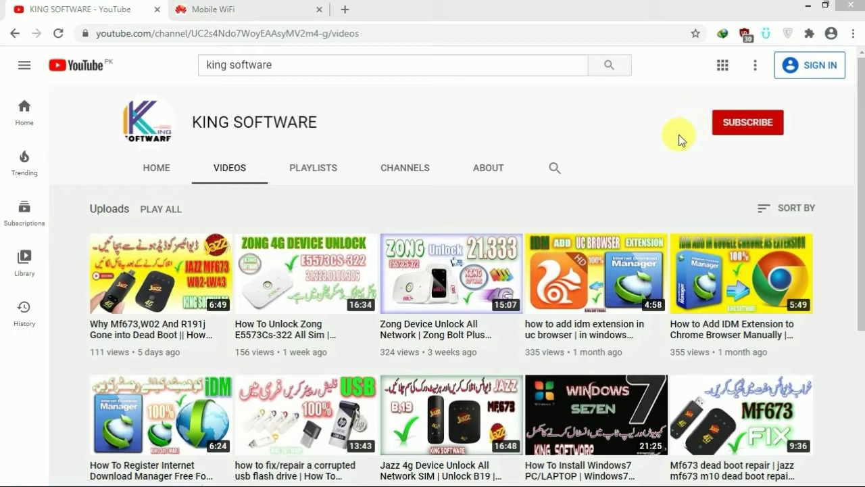
pyautogui.click(808, 7)
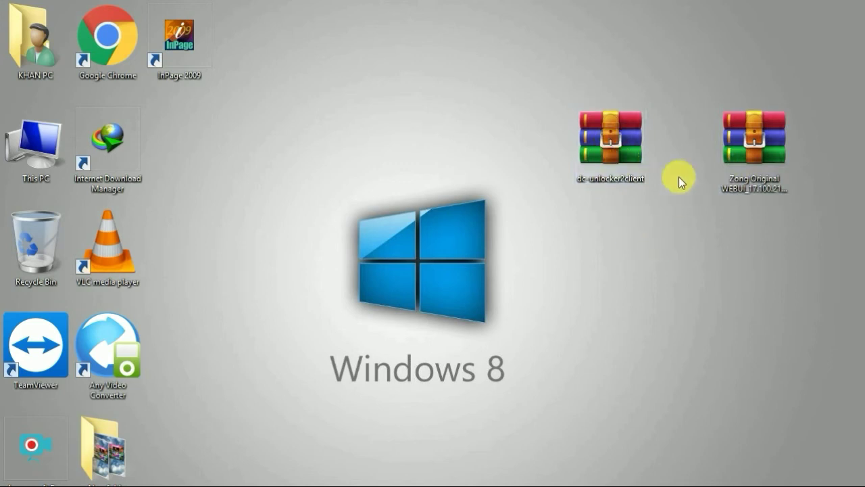
# Extract the Zong Original WEBUI archive into its own folder and place it mid-desktop.
pyautogui.moveTo(744, 150); pyautogui.dragTo(450, 140)
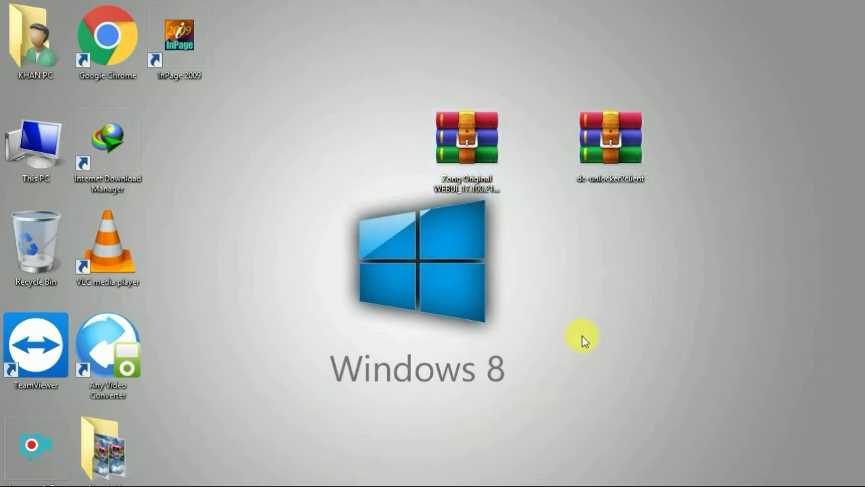
pyautogui.rightClick(465, 145)
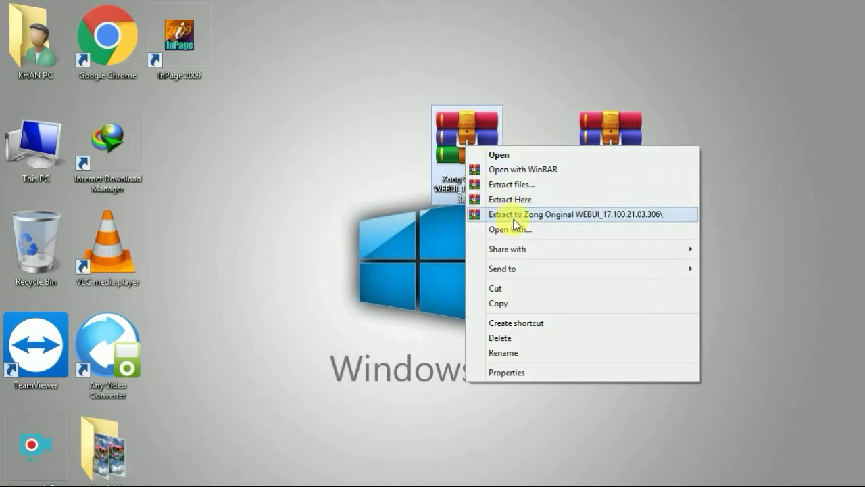
pyautogui.click(519, 215)
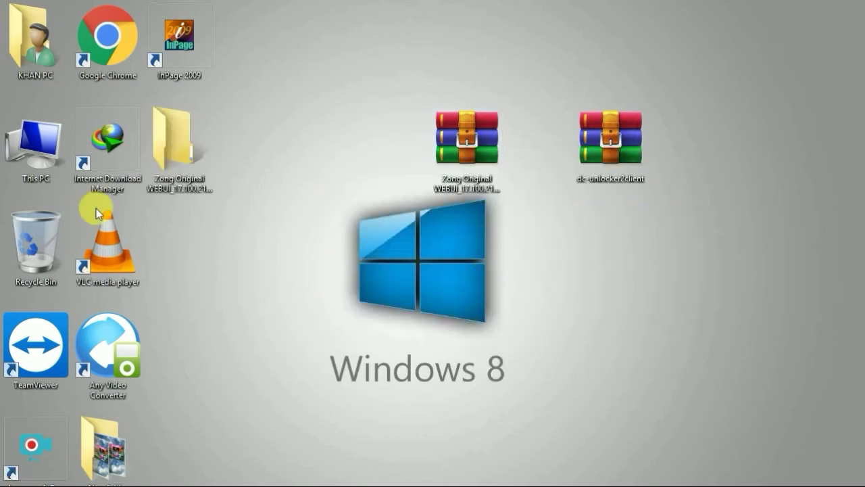
pyautogui.moveTo(175, 141); pyautogui.dragTo(460, 255)
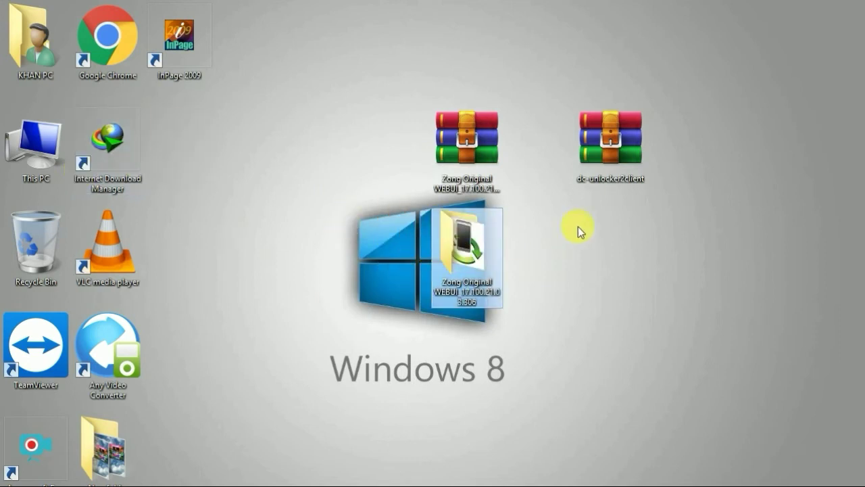
# Extract the dc-unlocker2client archive to its own folder beside Zong and open it.
pyautogui.rightClick(605, 145)
pyautogui.click(652, 215)
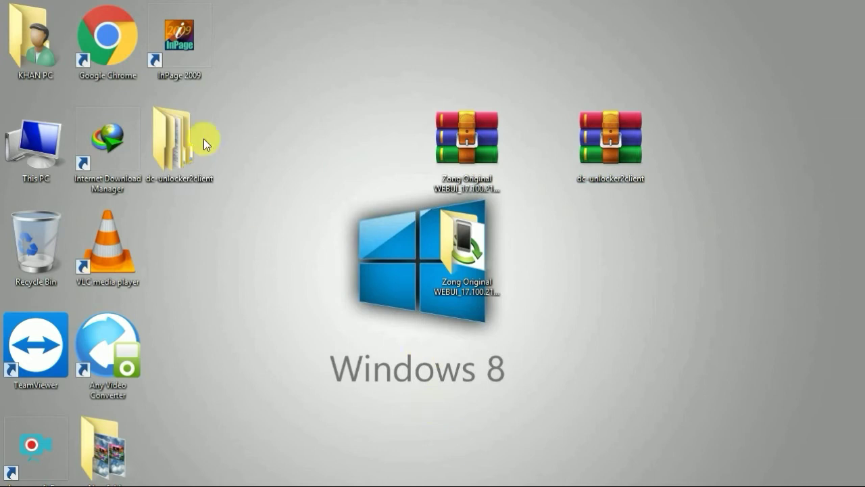
pyautogui.moveTo(178, 140); pyautogui.dragTo(553, 250)
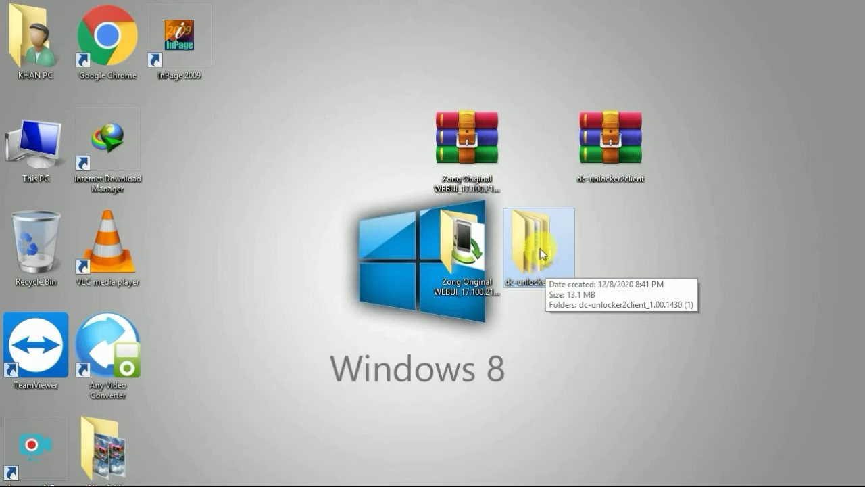
pyautogui.doubleClick(540, 254)
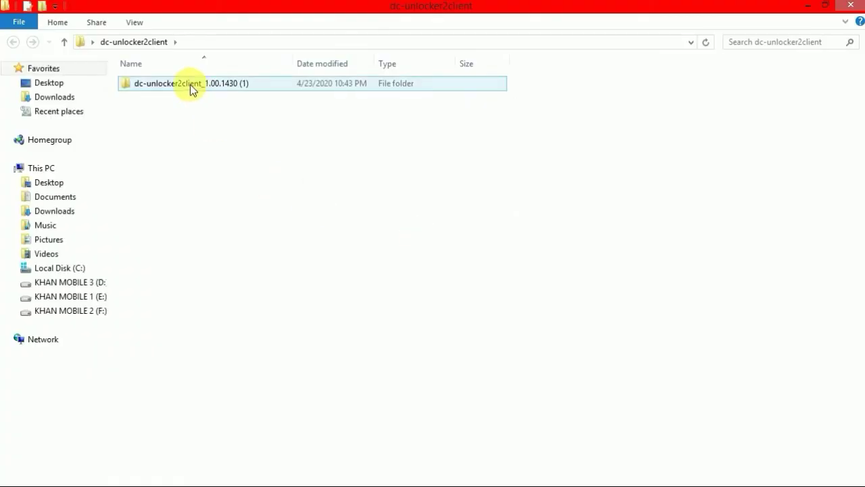
# Run dc-unlocker2client from dc-unlocker2client_1.00.1430 (1) as administrator, then close File Explorer.
pyautogui.doubleClick(190, 84)
pyautogui.click(145, 128)
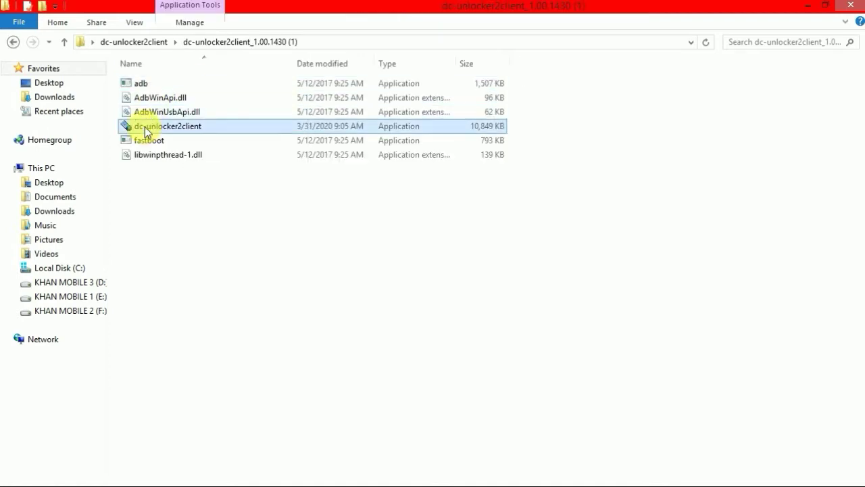
pyautogui.rightClick(145, 130)
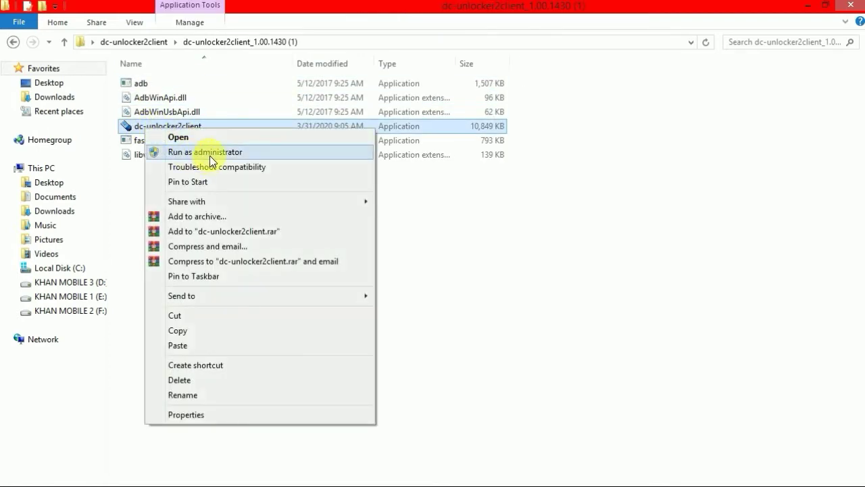
pyautogui.click(211, 153)
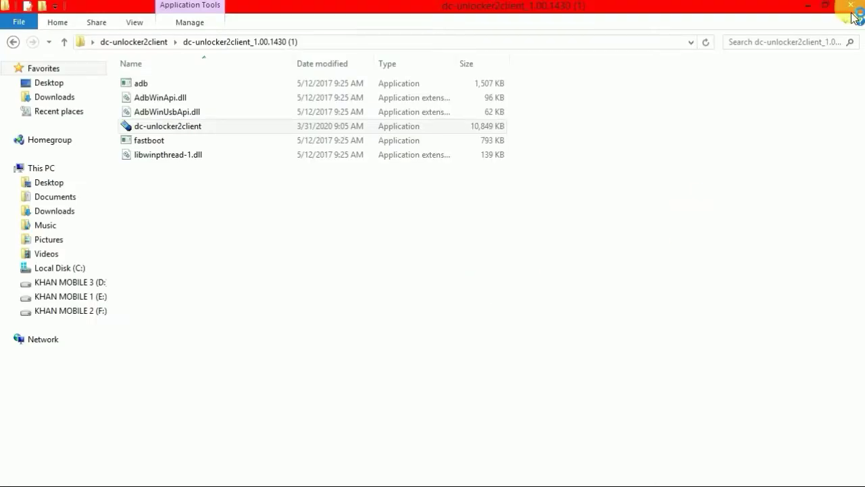
pyautogui.click(852, 9)
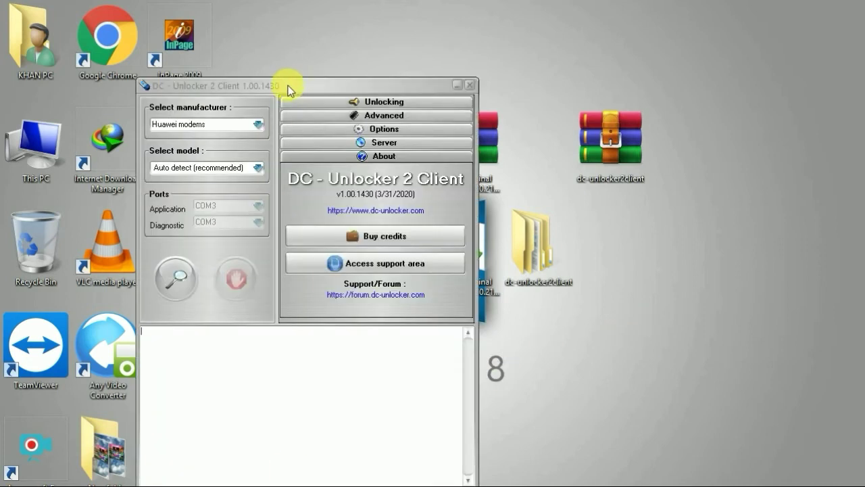
# Detect the modem: E5573Cs-322 on COM15, firmware 21.333.64.02.1456, SIM lock unlocked.
pyautogui.moveTo(287, 87); pyautogui.dragTo(659, 59)
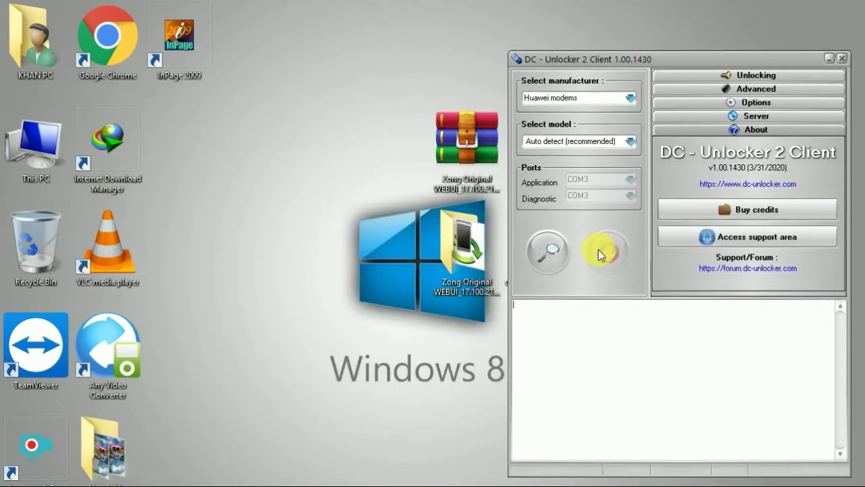
pyautogui.click(550, 253)
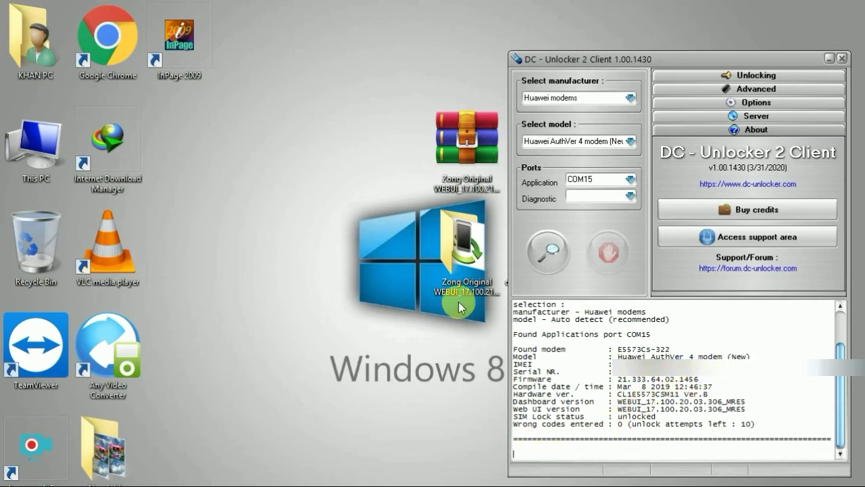
pyautogui.moveTo(463, 245); pyautogui.dragTo(280, 230)
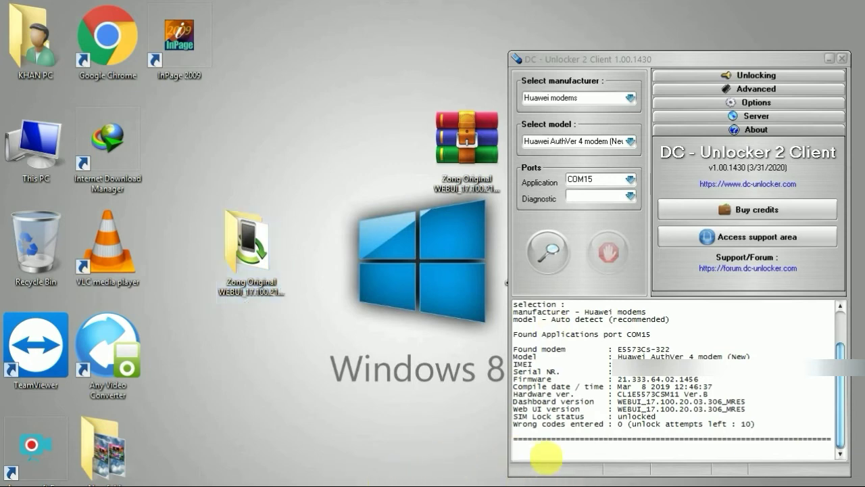
pyautogui.rightClick(538, 453)
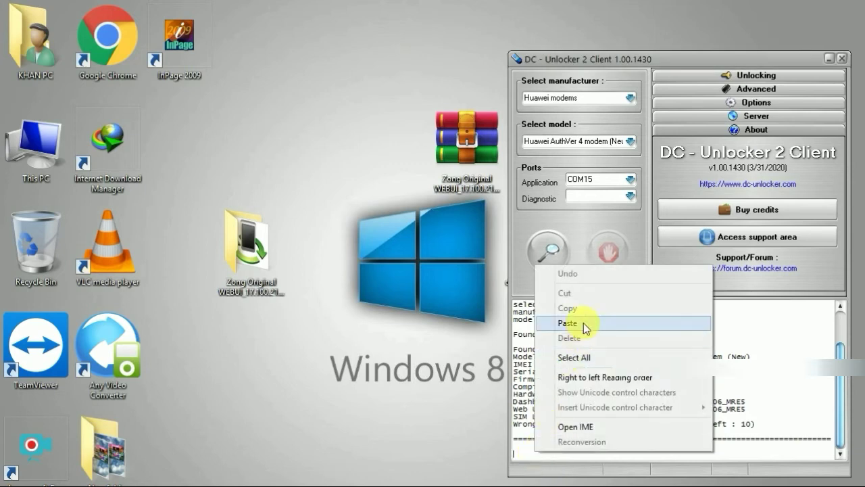
pyautogui.click(522, 444)
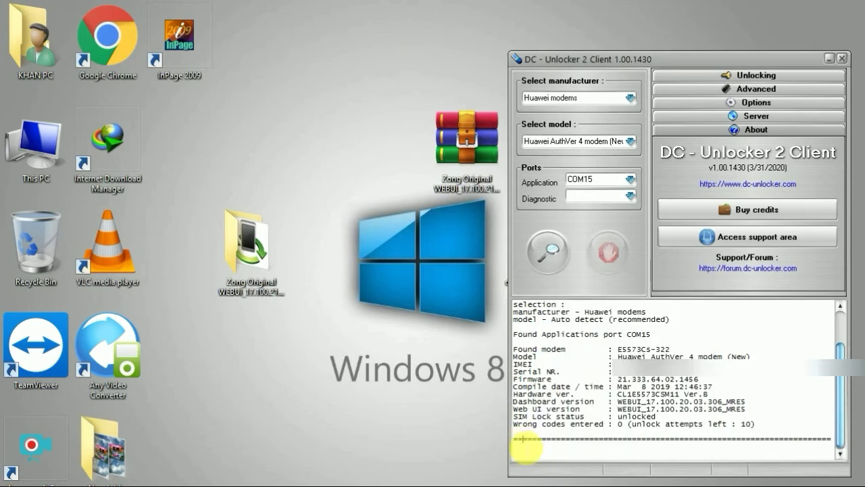
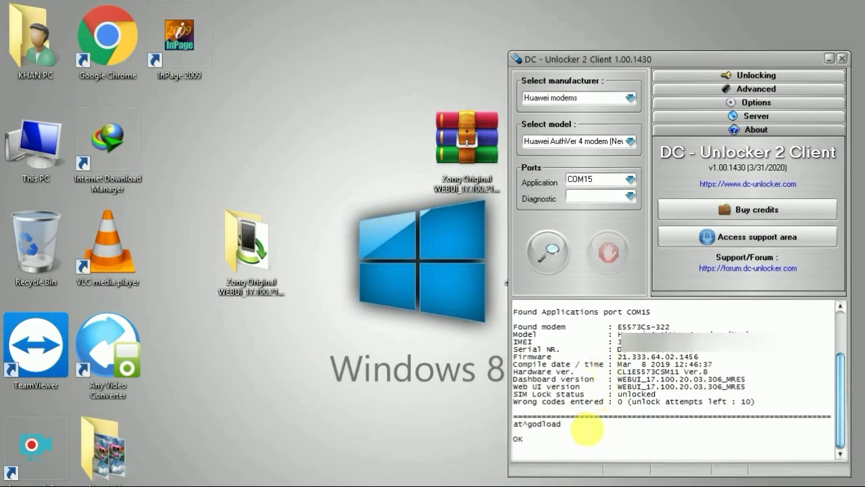
# Open the Zong Original WEBUI_17.100.21.03.306 folder and run its WEBUI firmware updater.
pyautogui.doubleClick(267, 257)
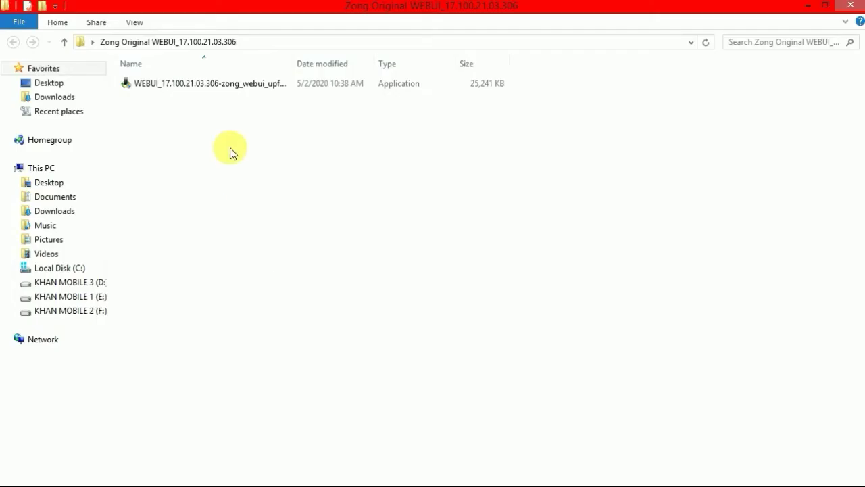
pyautogui.doubleClick(201, 90)
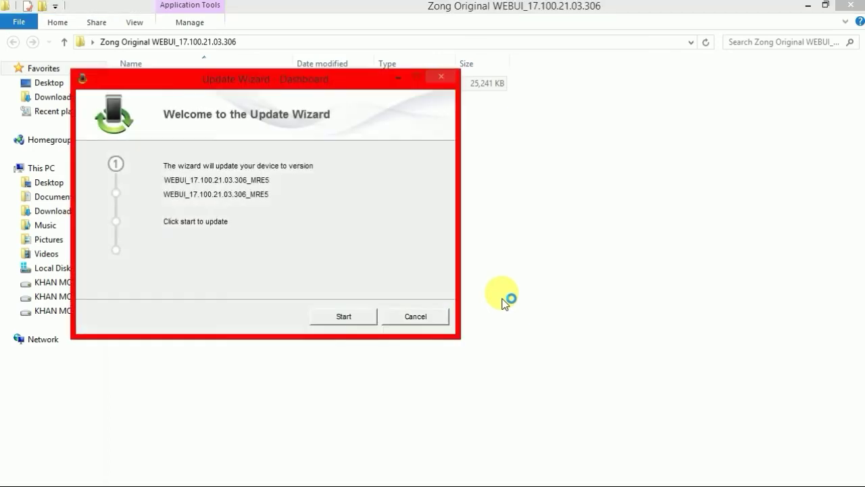
# Flash the modem to WEBUI_17.100.21.03.306_MRE5 and finish the wizard after 'Update successful'.
pyautogui.click(343, 317)
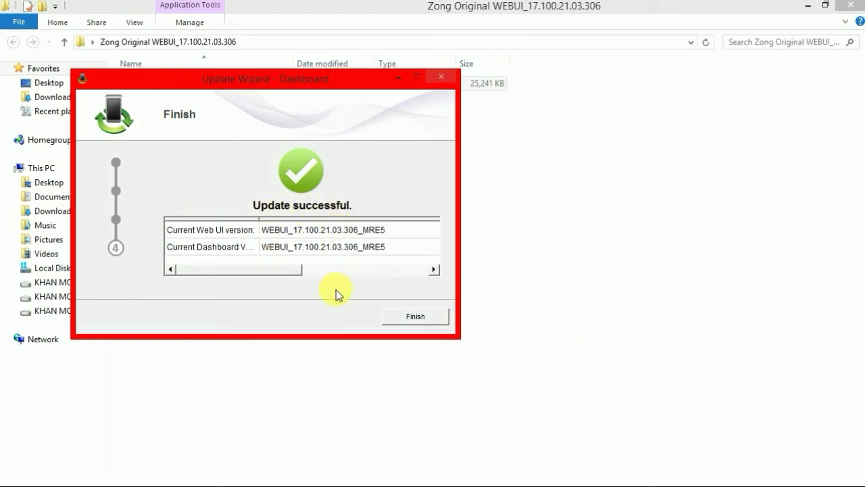
pyautogui.moveTo(279, 88); pyautogui.dragTo(357, 123)
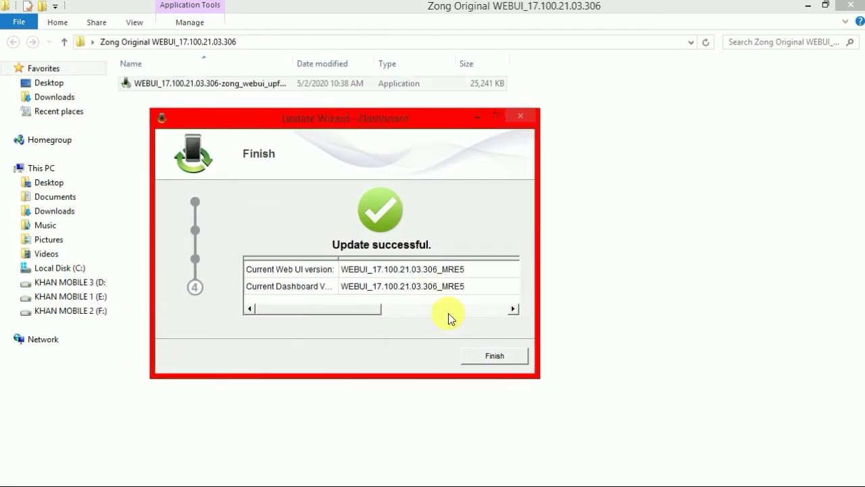
pyautogui.click(495, 358)
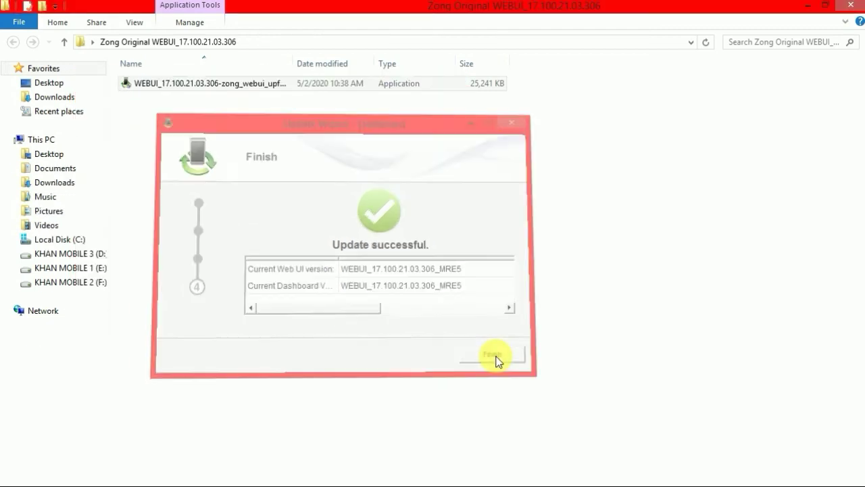
# Close File Explorer and DC-Unlocker, then go to the modem's home page at 192.168.8.1.
pyautogui.click(851, 7)
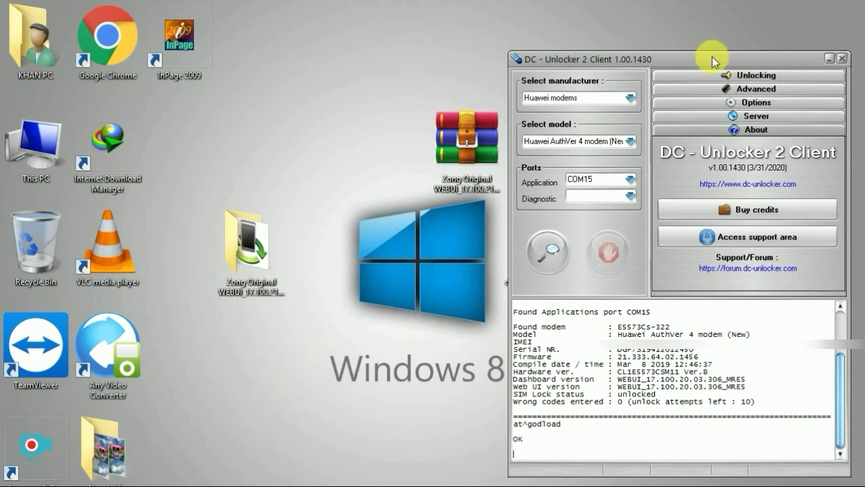
pyautogui.click(843, 60)
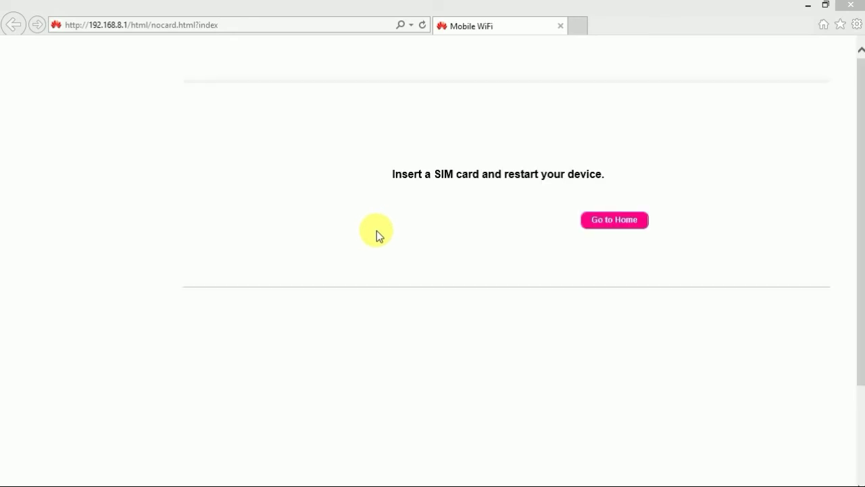
pyautogui.click(622, 226)
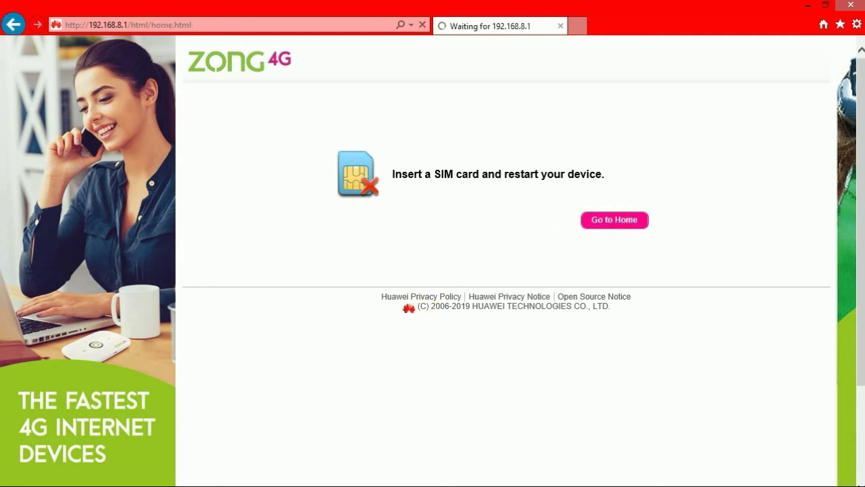
# Log in to the Zong 4G dashboard with user name admin and the account password.
pyautogui.click(615, 221)
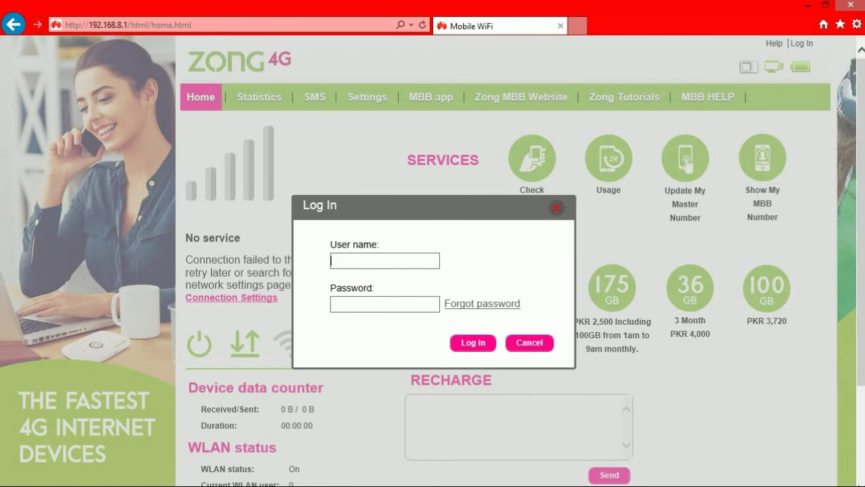
pyautogui.click(358, 266)
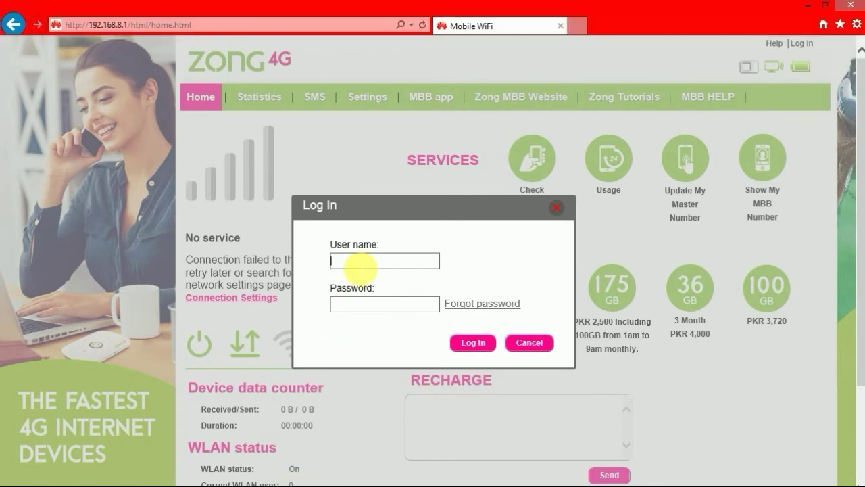
pyautogui.write('admin')
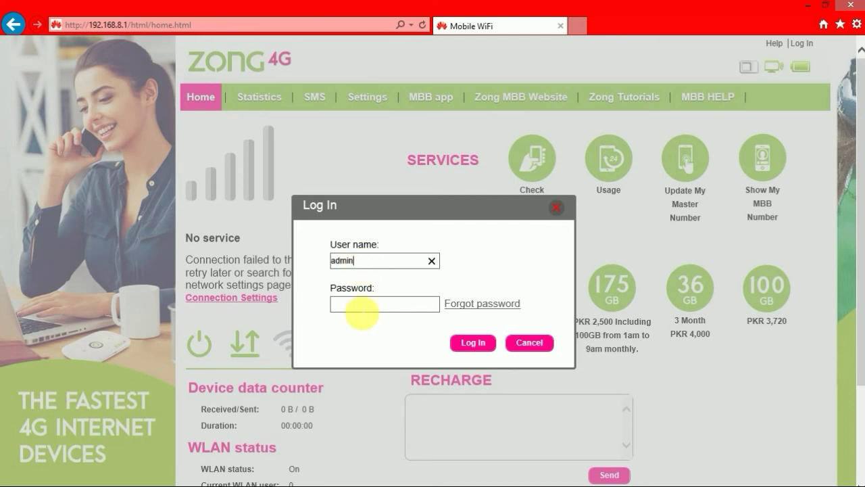
pyautogui.click(363, 309)
pyautogui.write('admin')
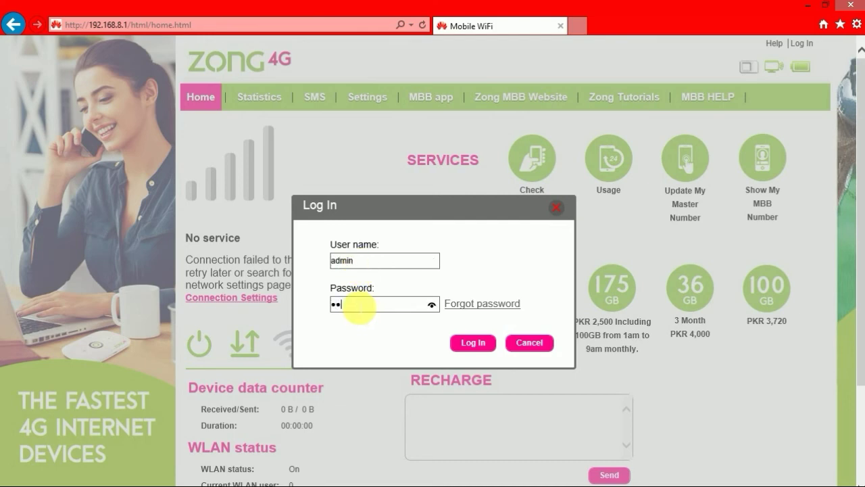
pyautogui.click(473, 345)
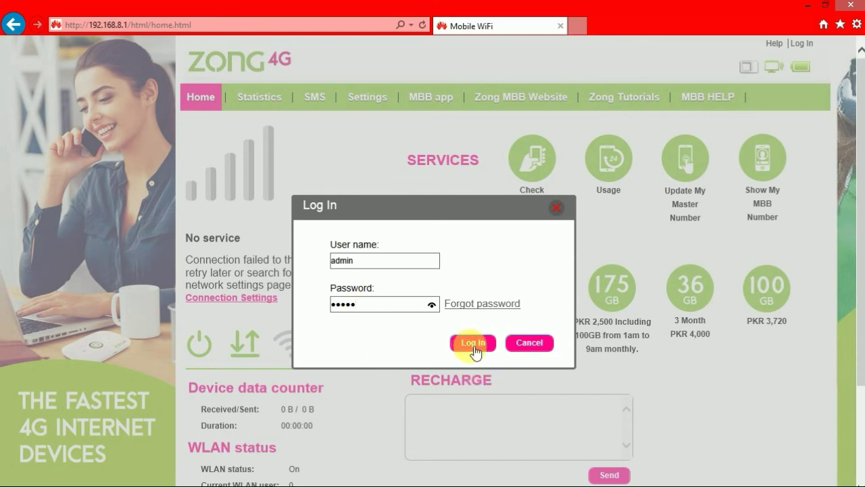
pyautogui.click(473, 344)
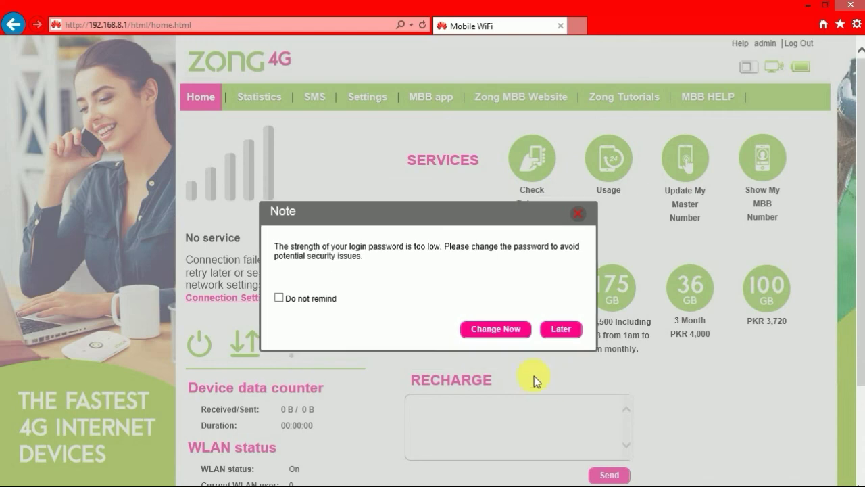
# Postpone the weak-password note with Later and look over the full dashboard.
pyautogui.click(559, 330)
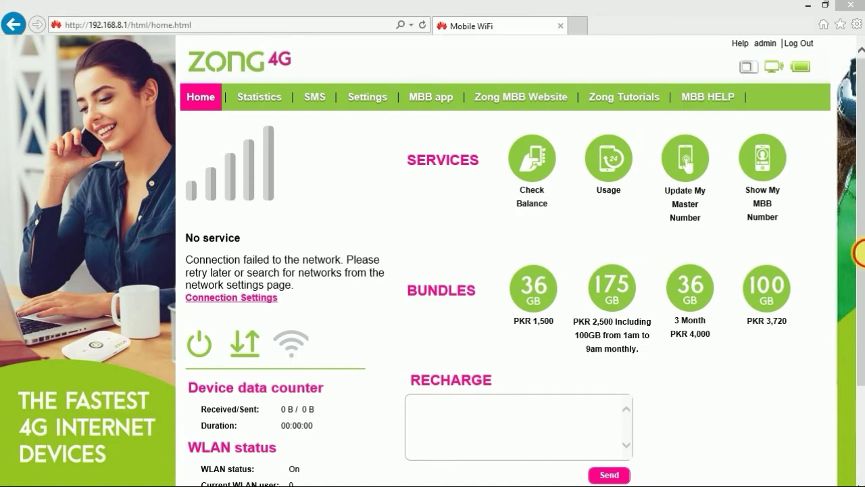
pyautogui.scroll(-3, 861, 258)
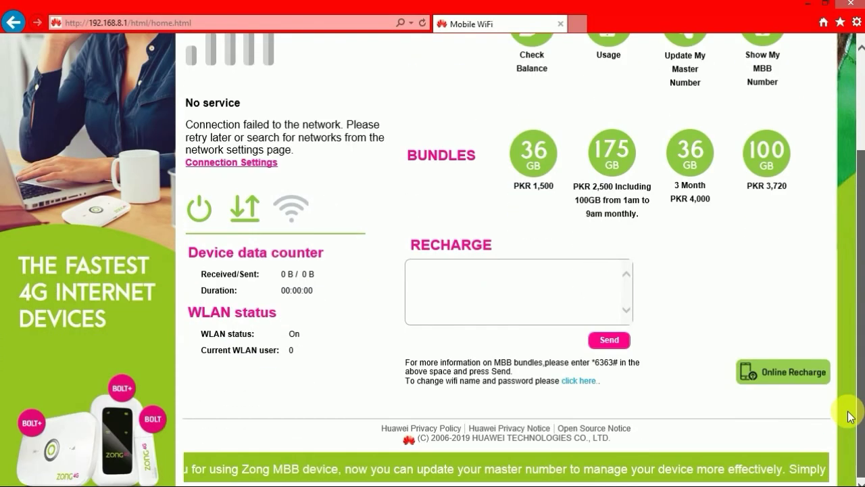
pyautogui.scroll(3, 861, 330)
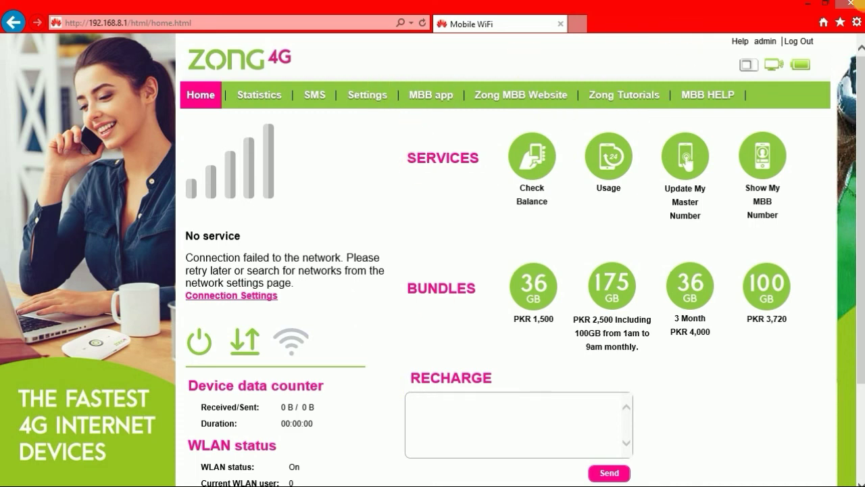
# Minimize the modem web page and switch to the KING SOFTWARE YouTube Videos page in Chrome.
pyautogui.moveTo(863, 2)
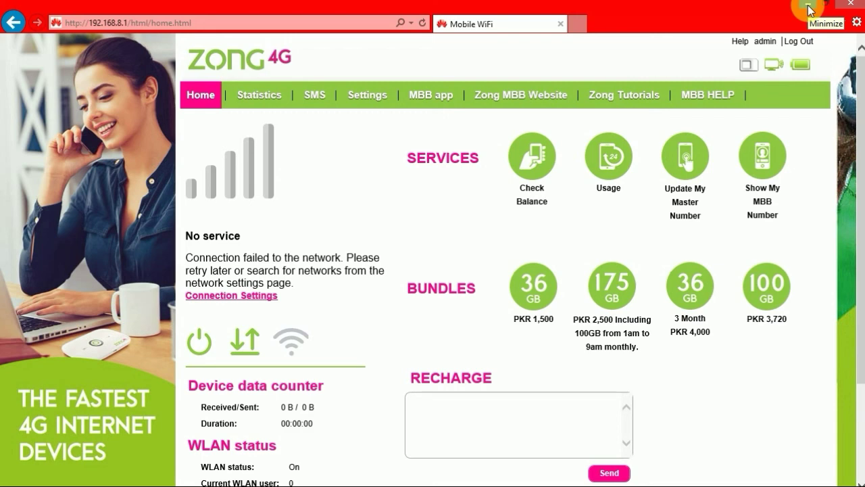
pyautogui.click(809, 9)
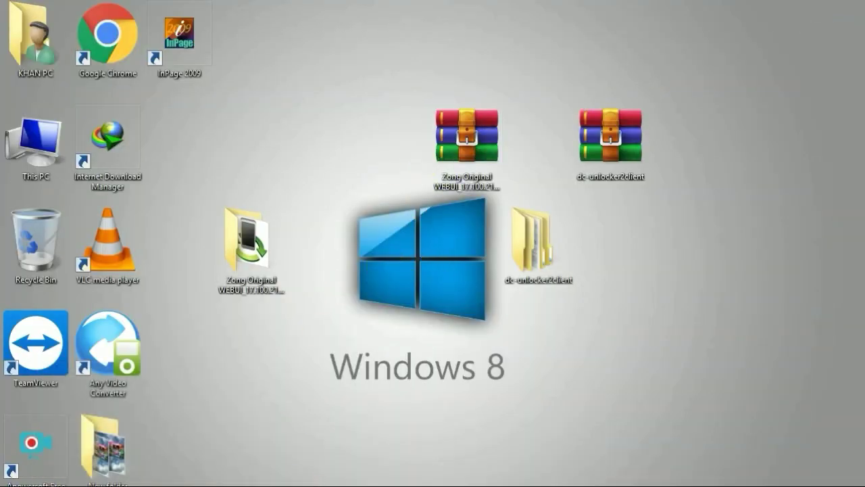
pyautogui.hotkey('alt', 'Tab')
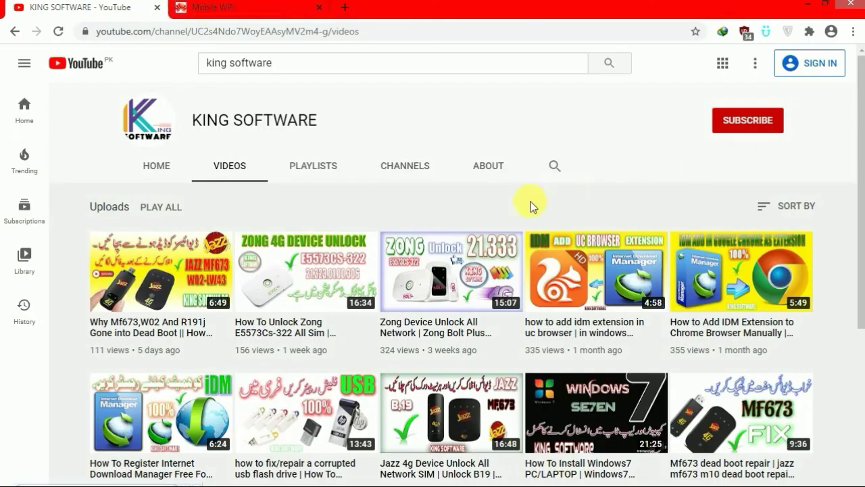